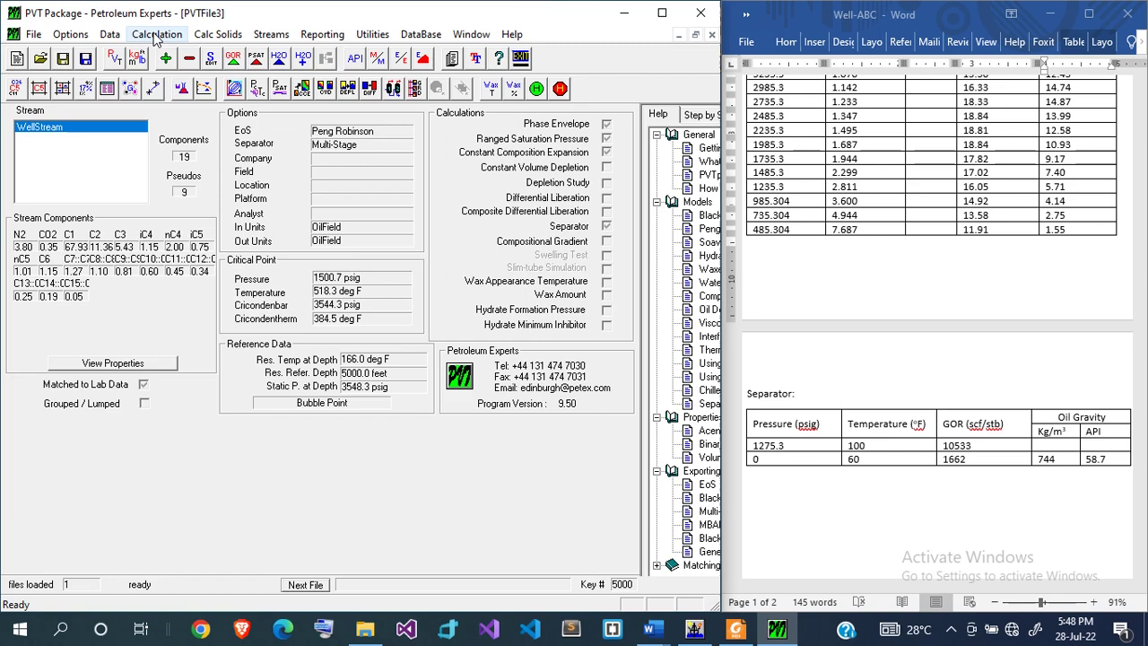
- Calculate the black oil properties of WellStream through the separator train, review the detailed composition results, and save the composition data
click(112, 36)
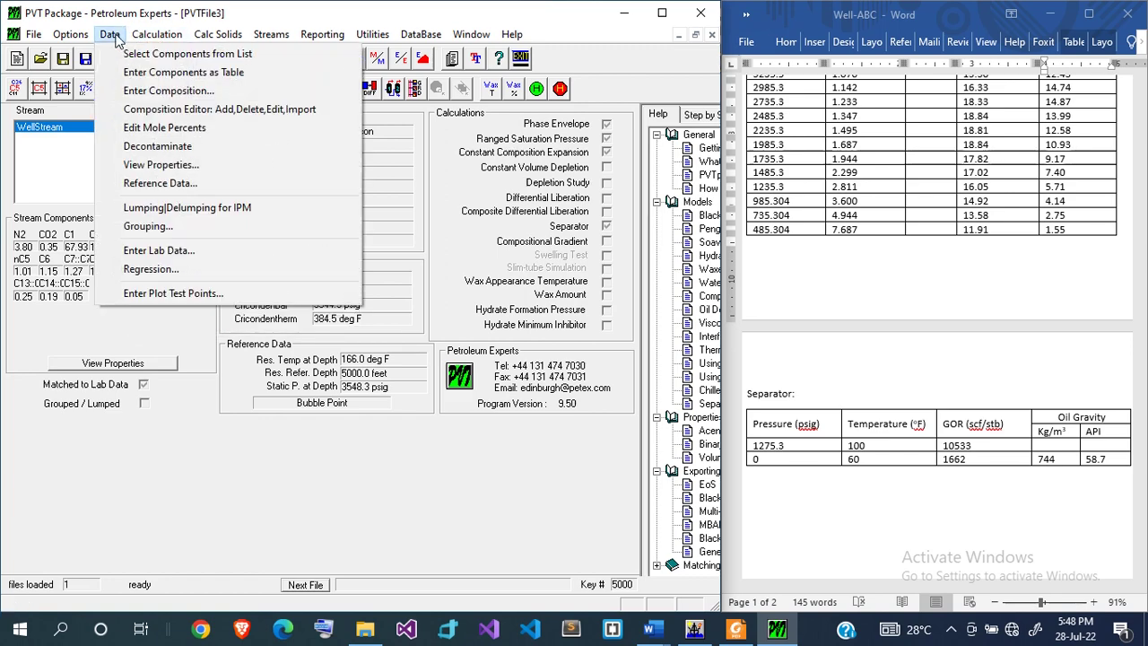
click(208, 167)
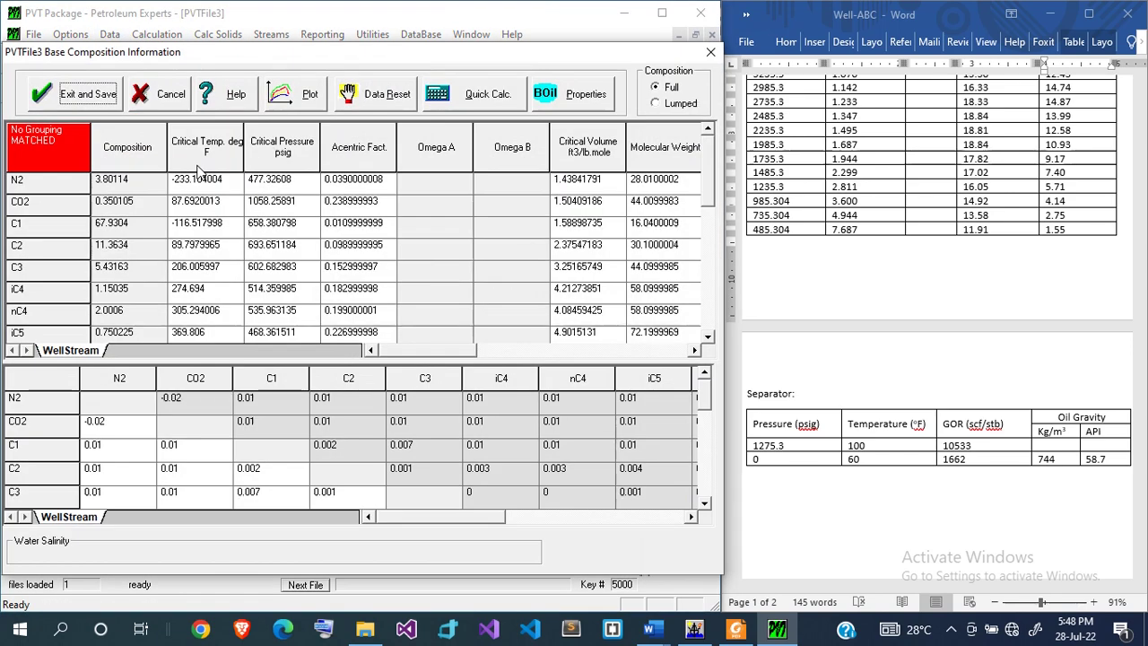
click(565, 101)
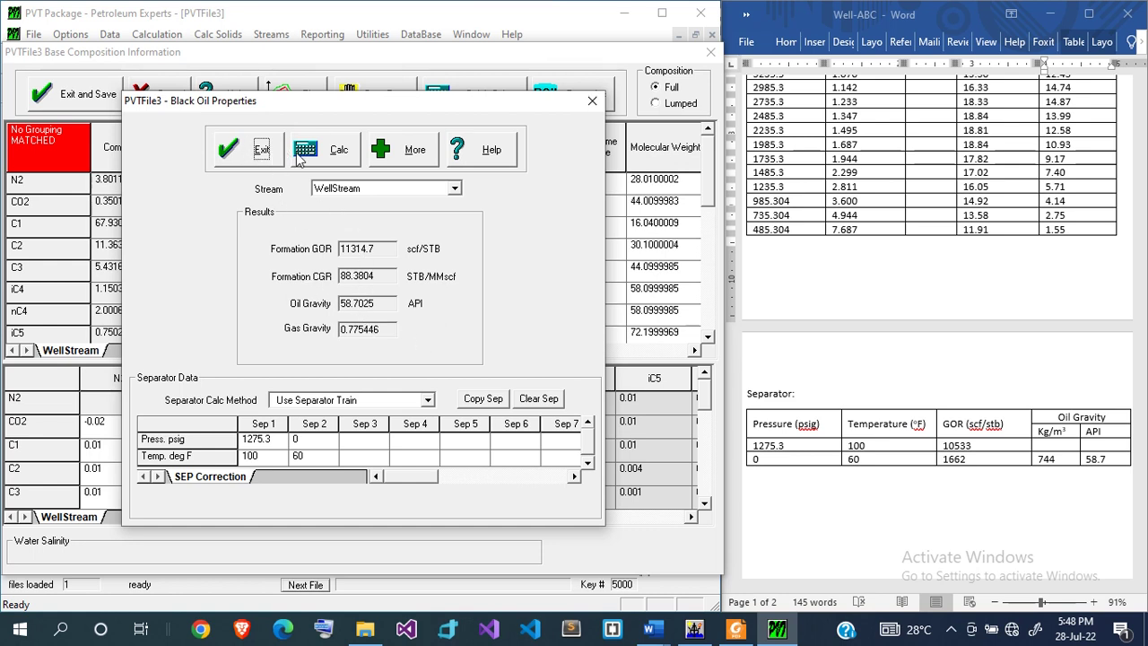
click(335, 155)
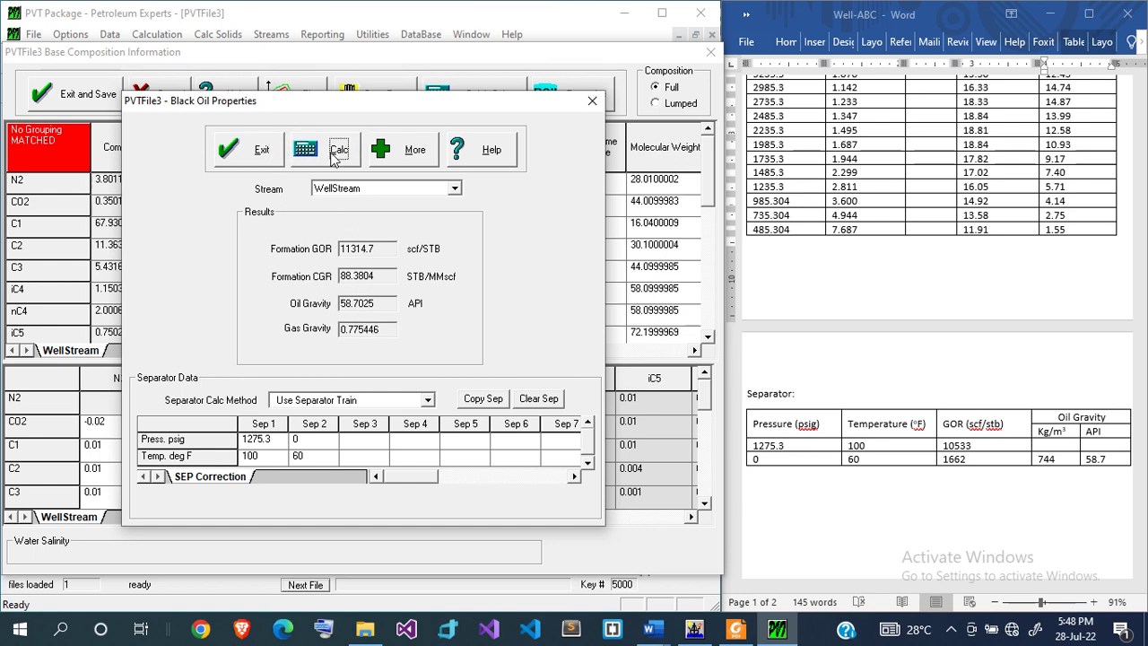
click(405, 151)
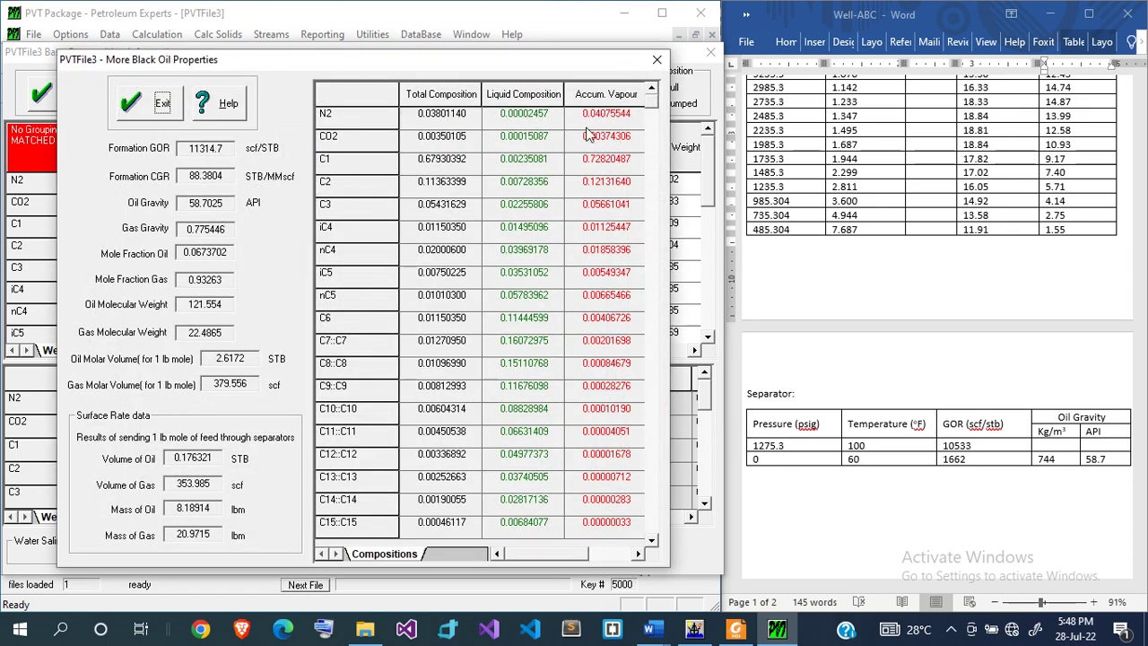
click(163, 106)
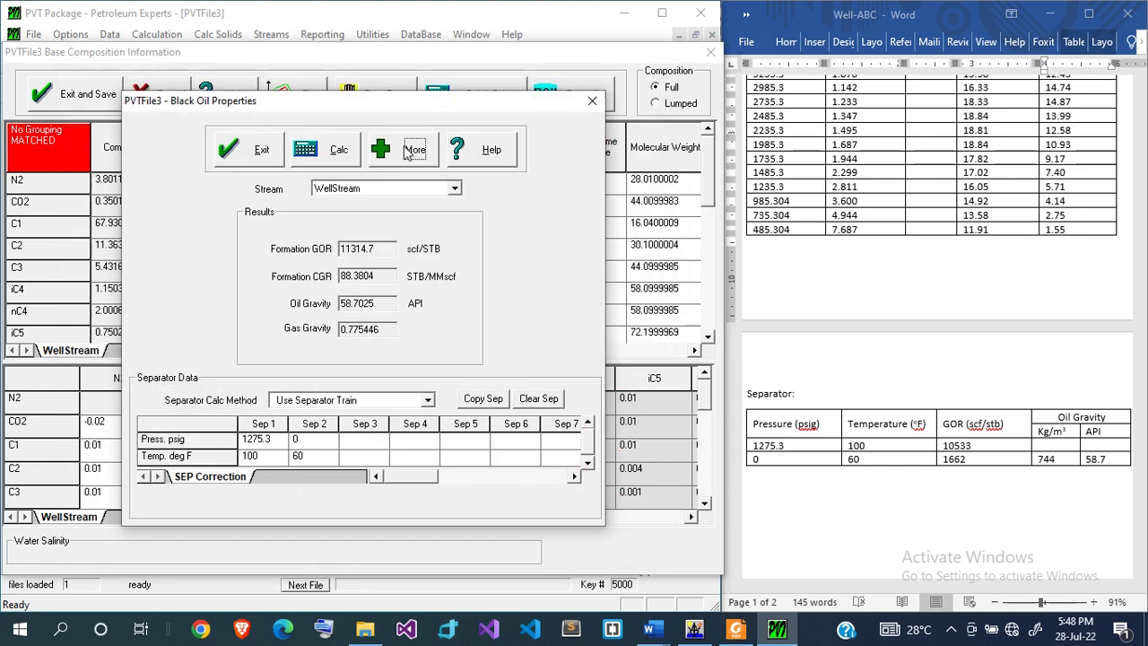
click(260, 150)
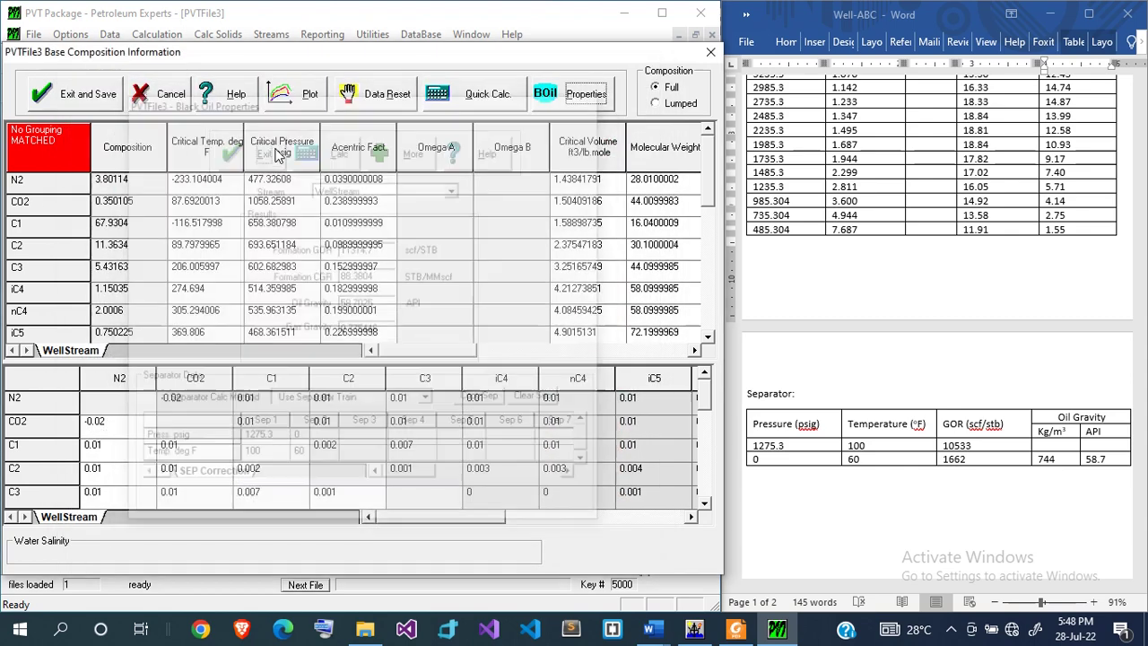
click(90, 95)
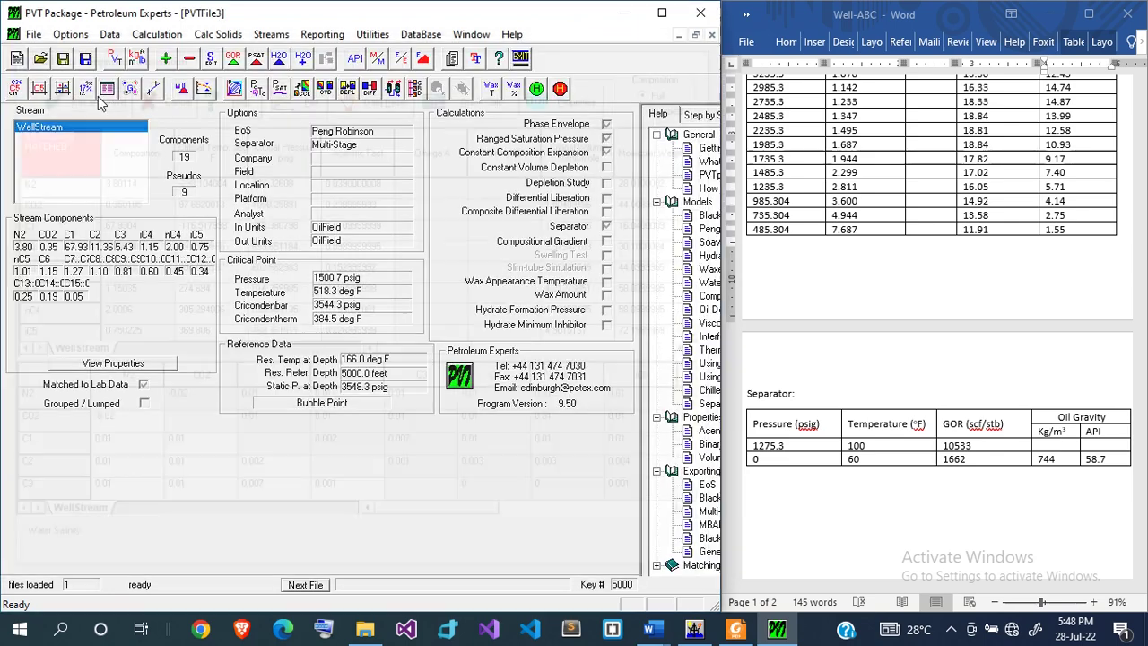
- Generate the phase envelope for WellStream and close its plot
click(160, 36)
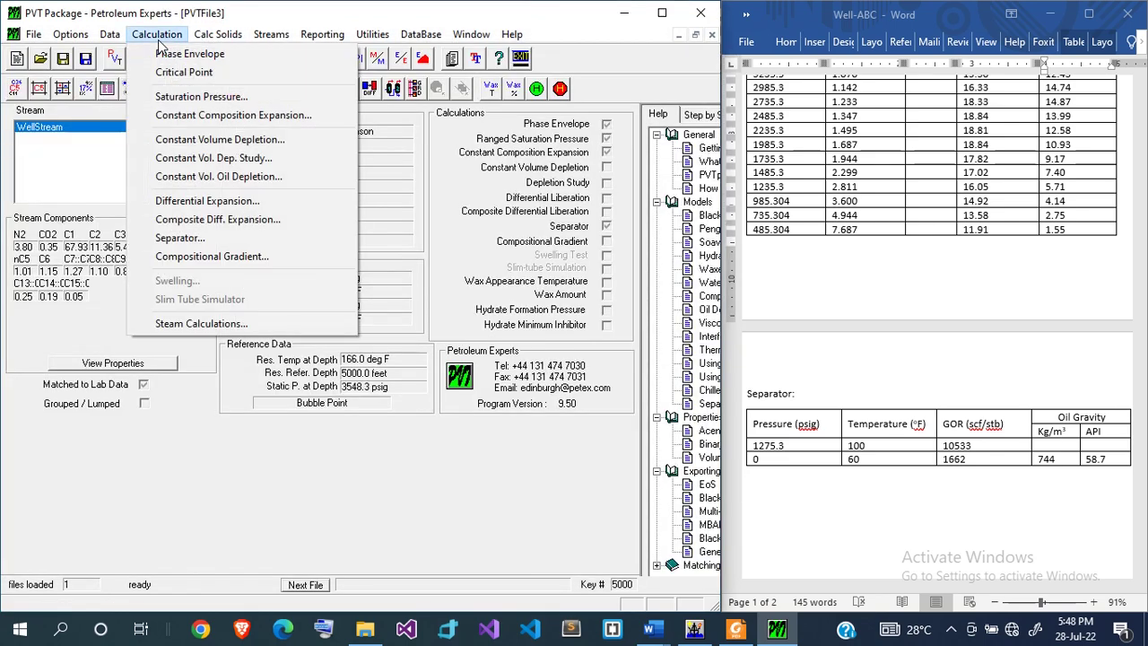
click(231, 57)
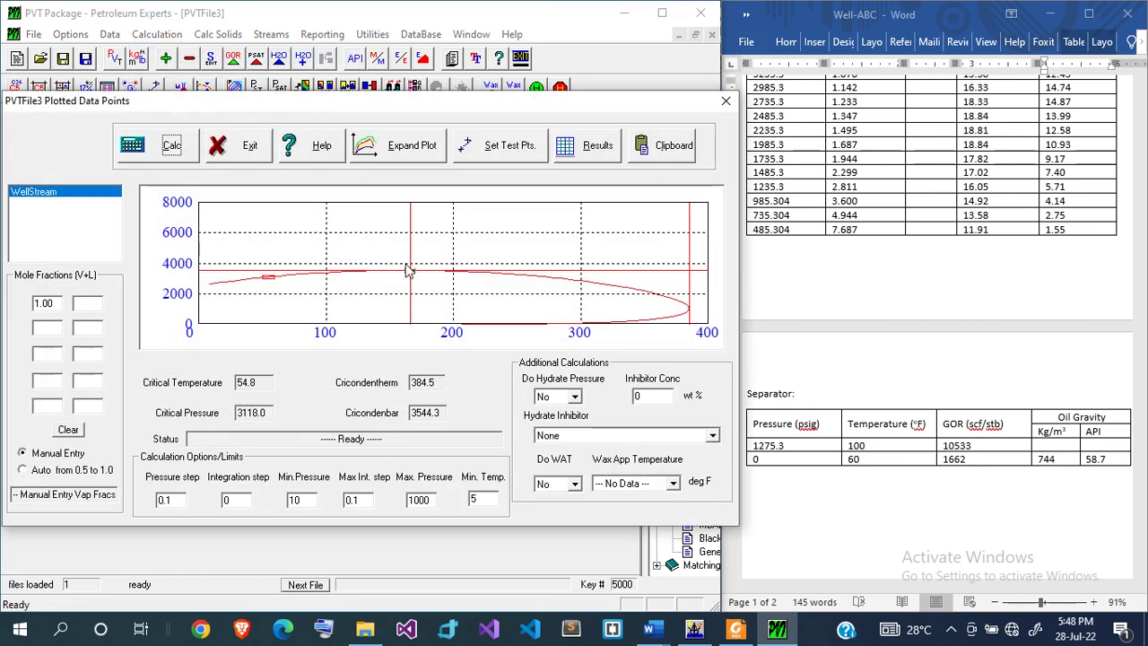
click(251, 151)
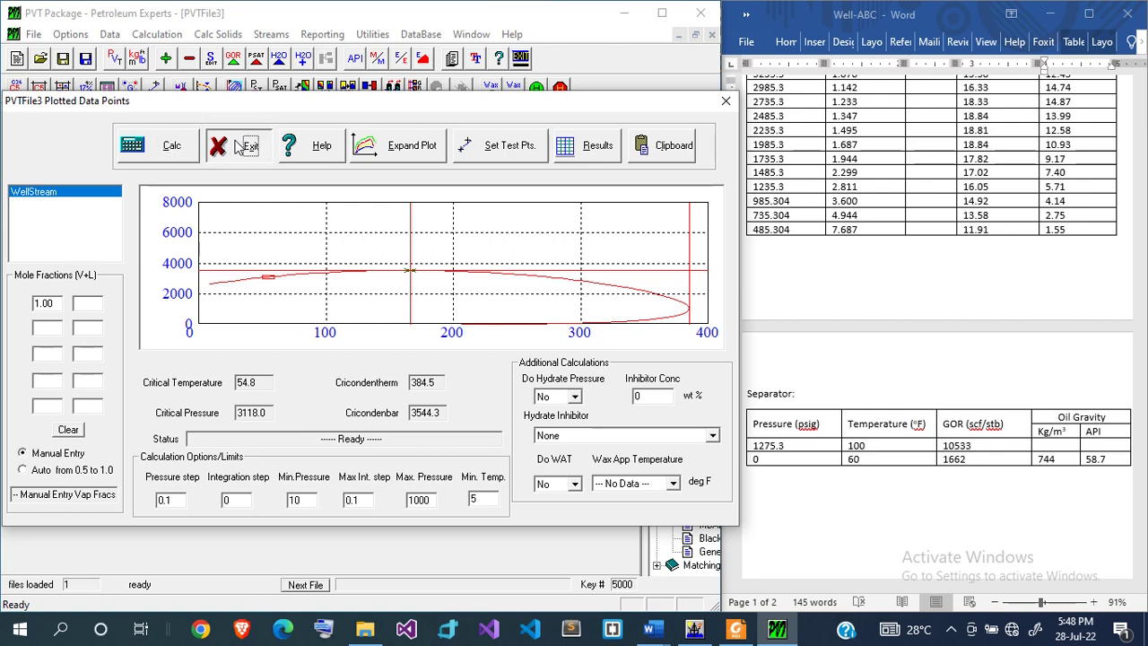
- Run the separator calculation for WellStream at 100 deg F, 1275.3 psig and 60 deg F, 0 psig, and return to the main screen
click(162, 36)
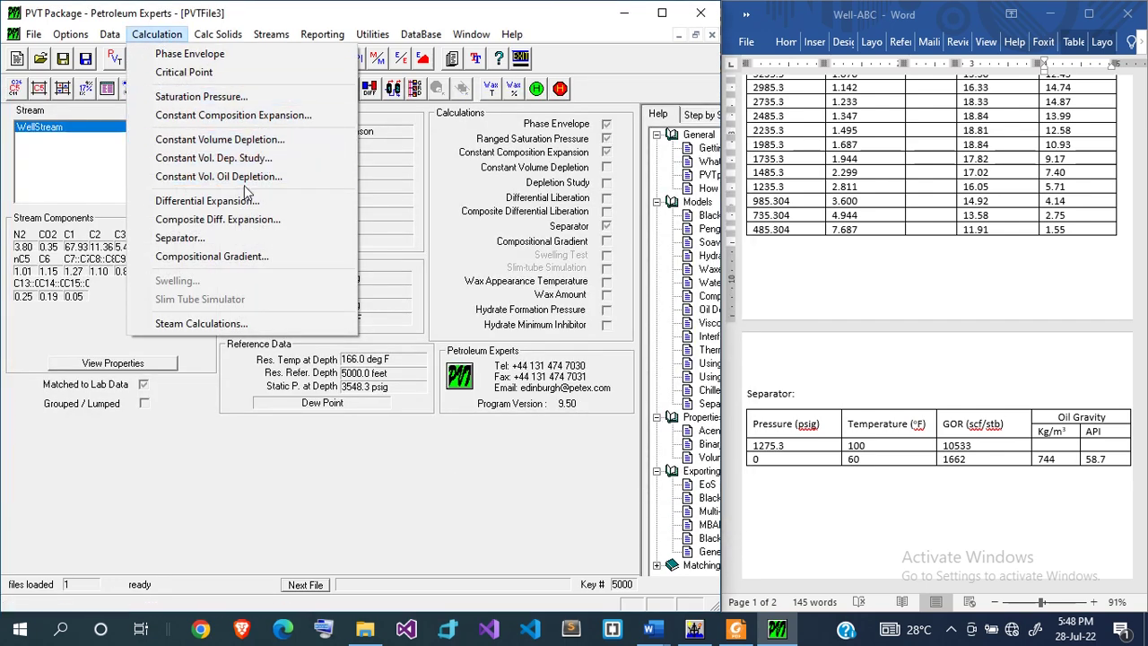
click(217, 239)
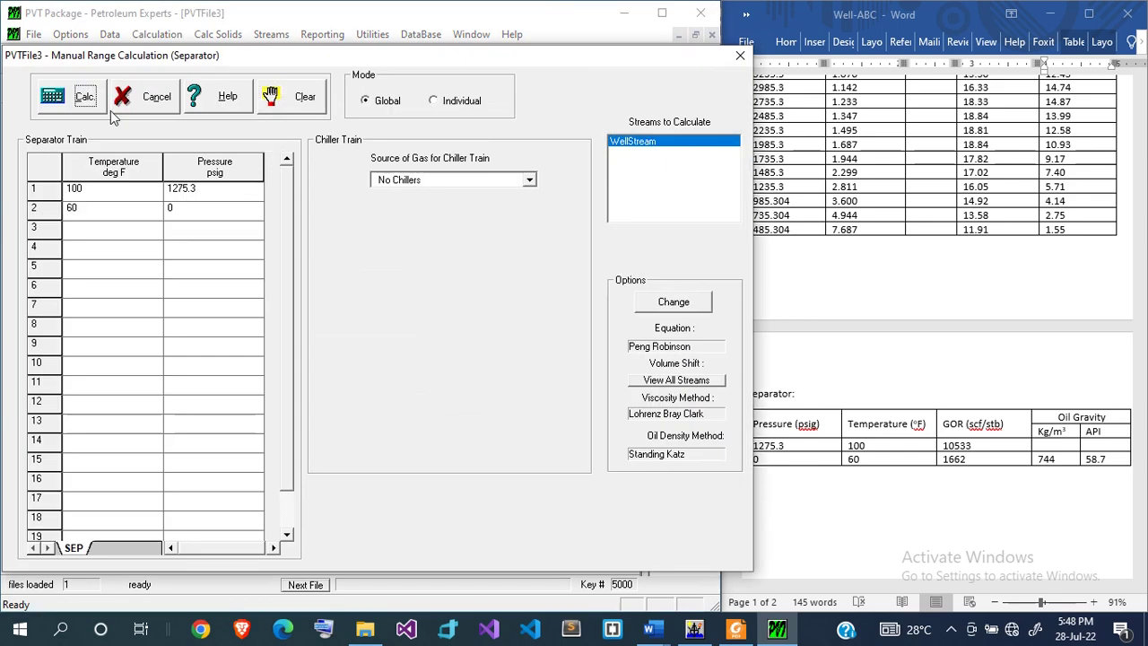
click(63, 100)
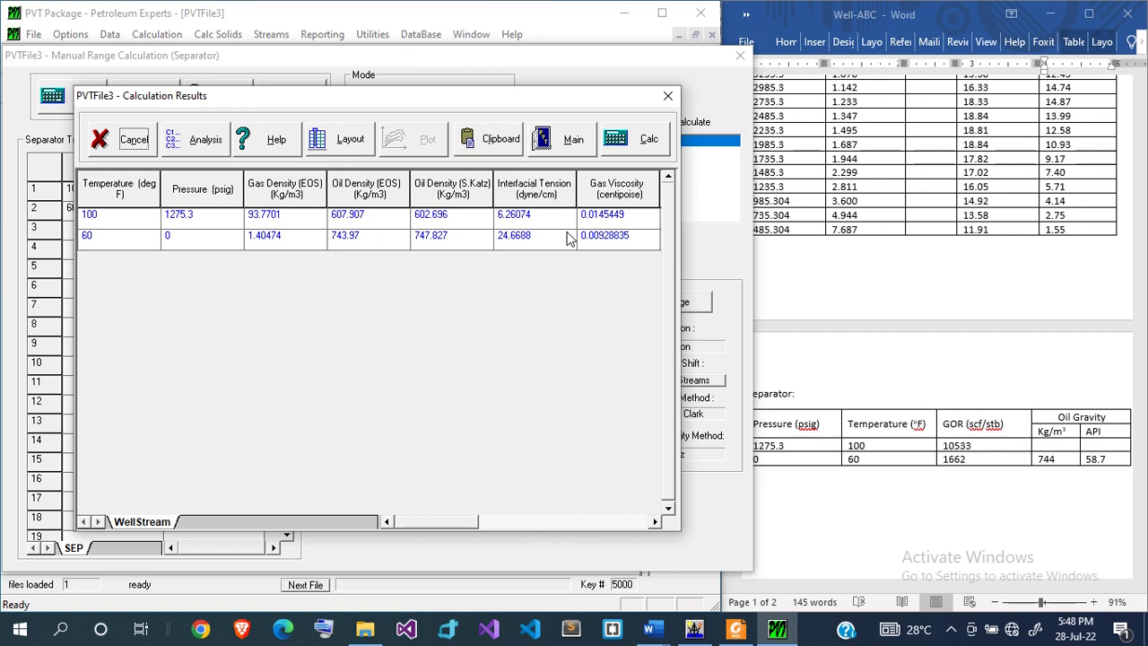
click(625, 136)
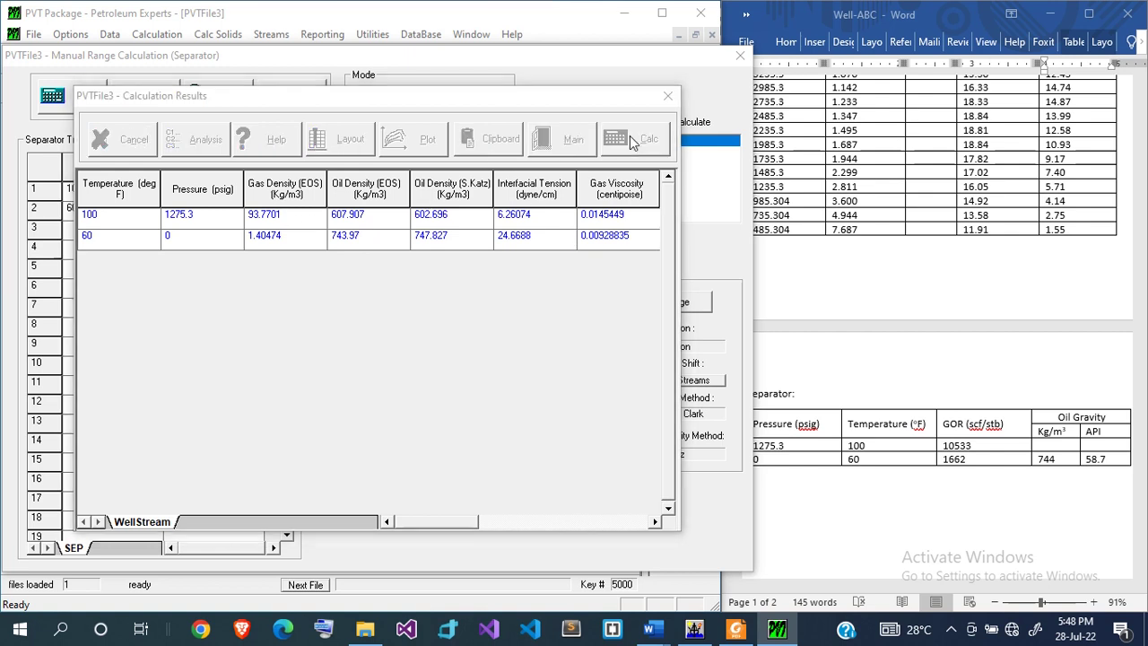
key(Return)
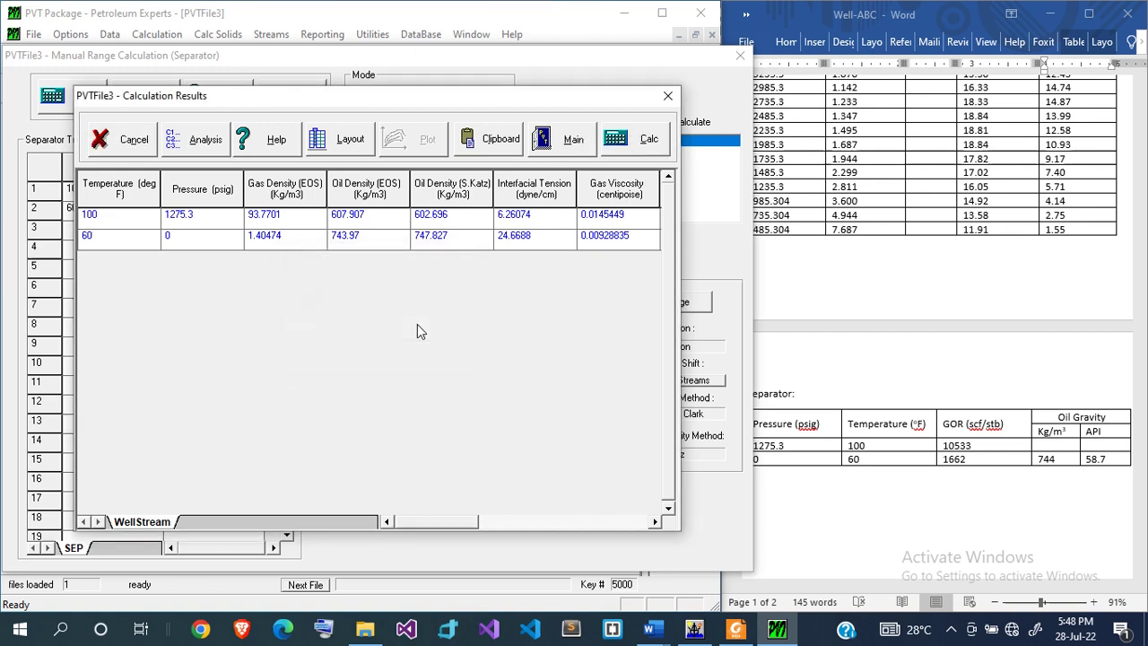
click(553, 145)
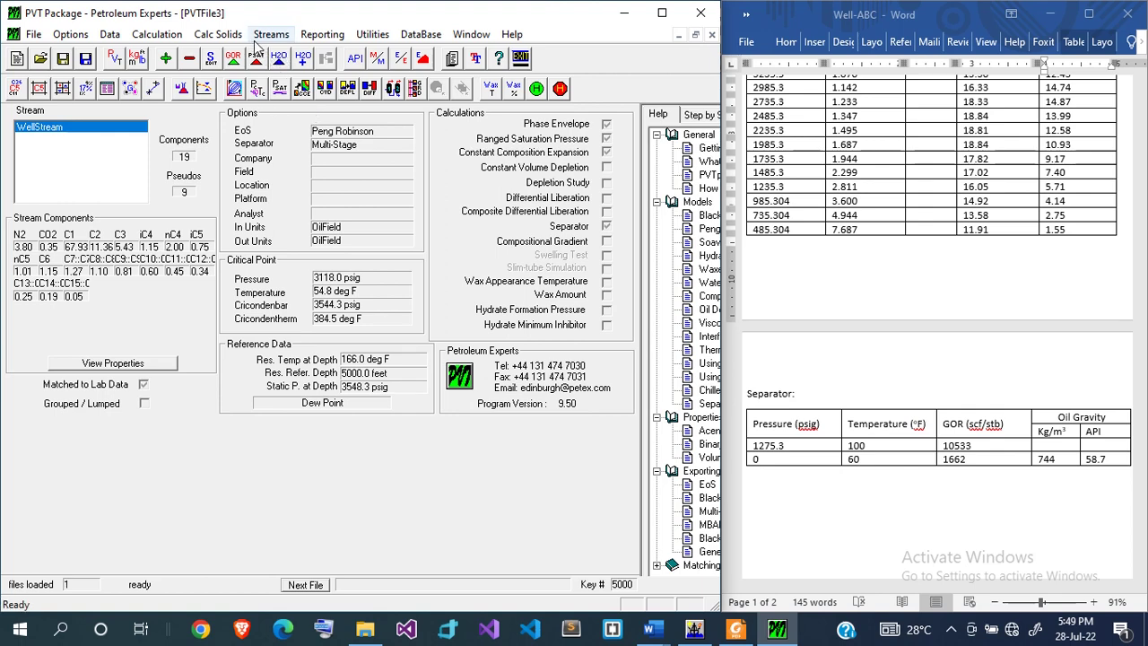
- Set up an automatic hydrate formation pressure calculation for Hydrates I and II from 40 to 80 deg F with 20 values
click(165, 37)
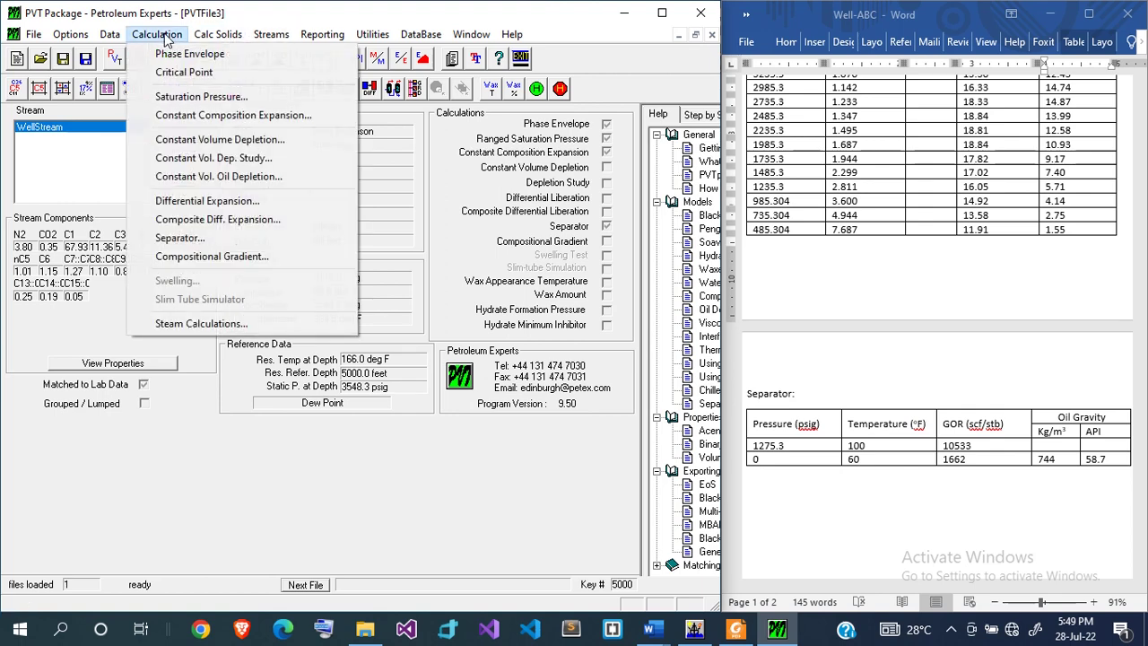
mouse_move(214, 36)
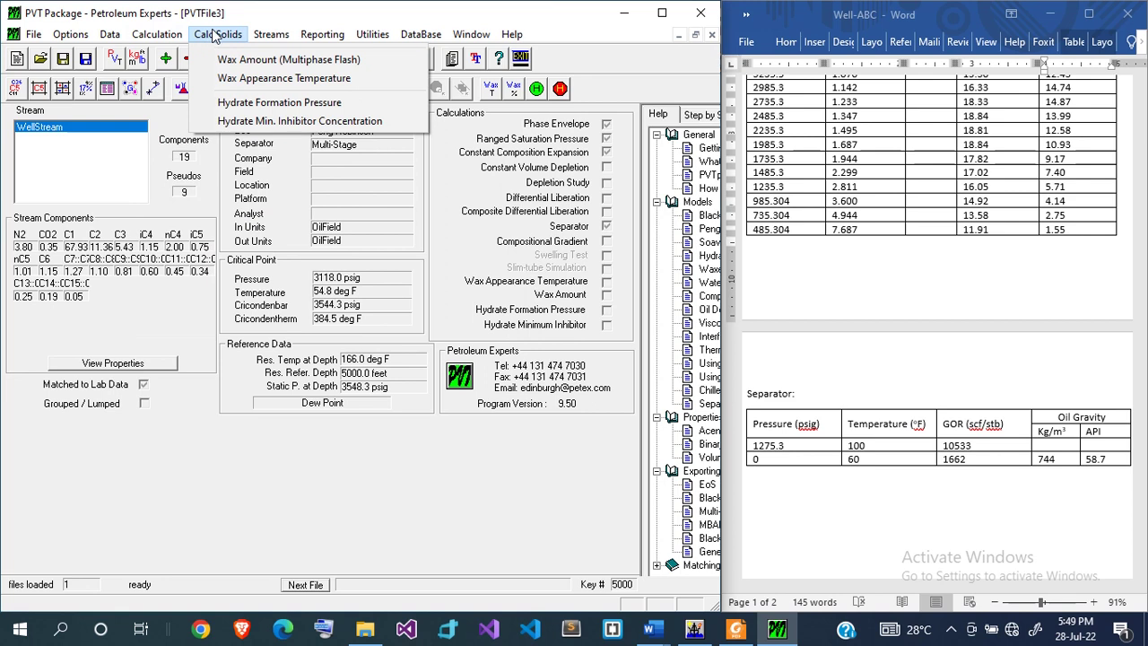
click(263, 103)
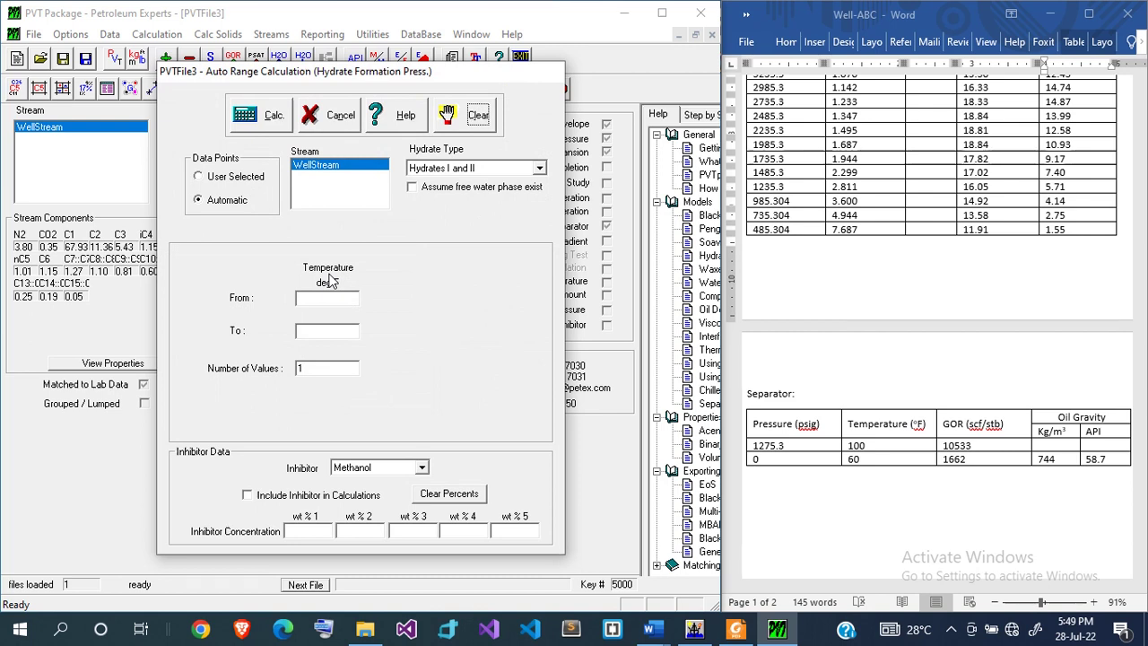
click(498, 173)
click(498, 173)
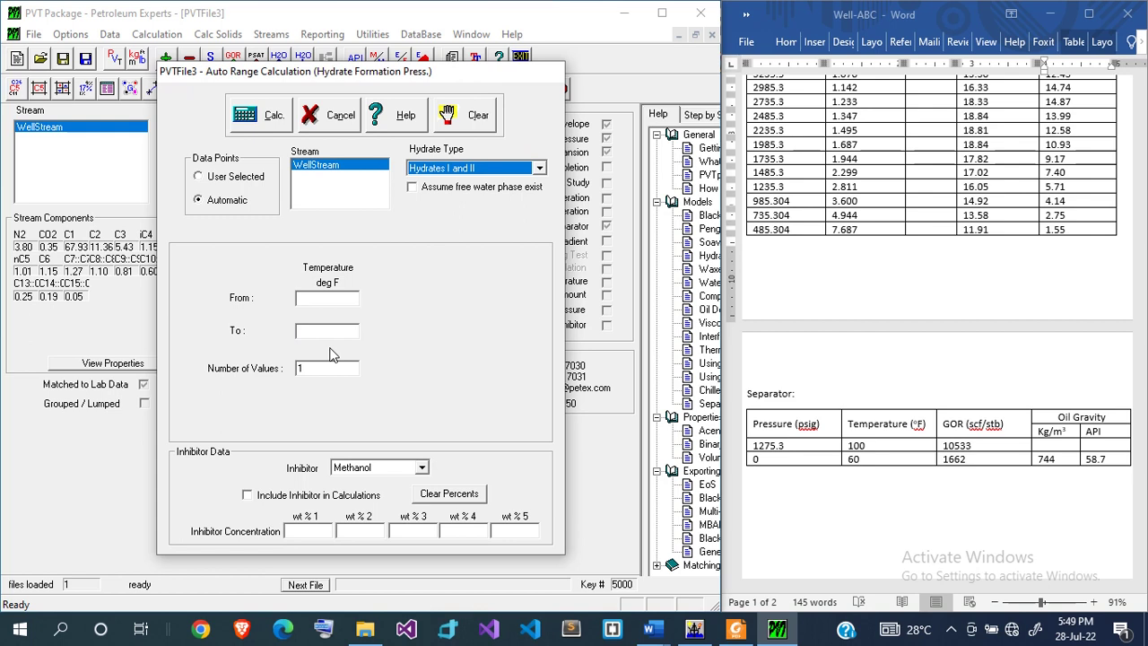
click(344, 298)
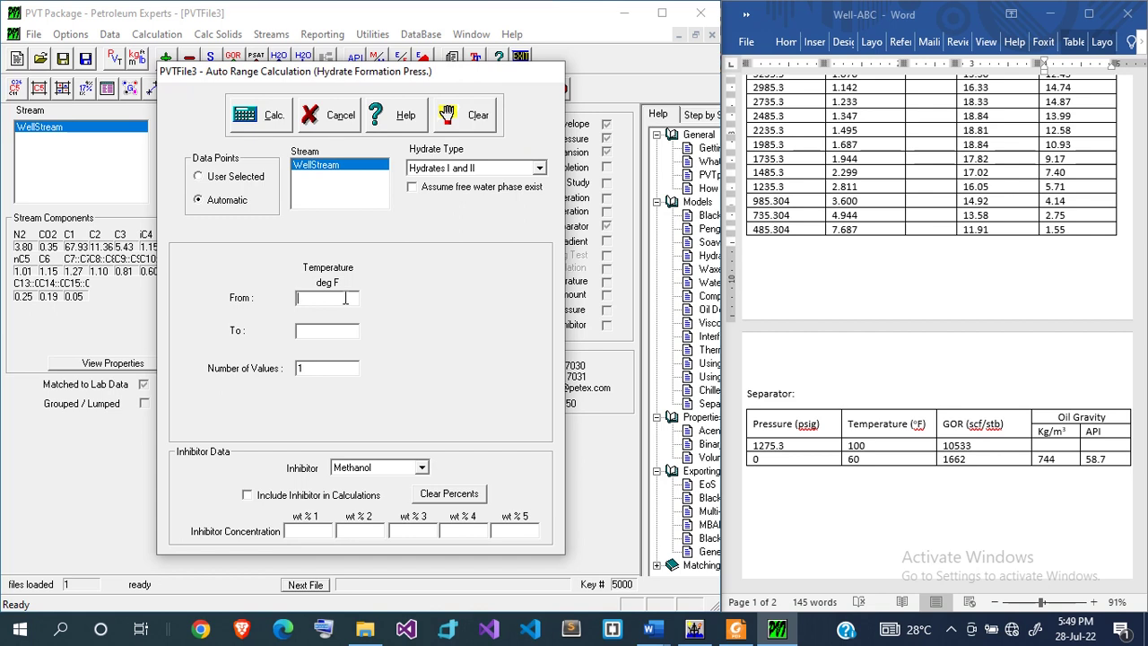
text(40)
click(354, 331)
text(80)
text(20)
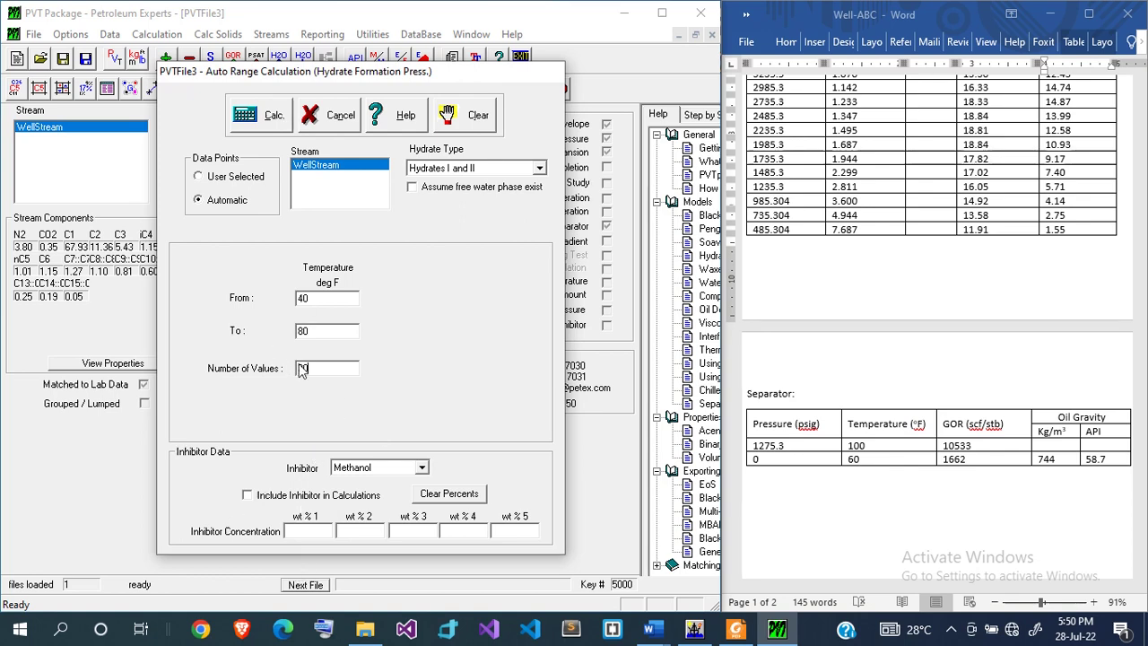
- Run the hydrate formation pressure calculation for WellStream over the entered temperature range
click(275, 124)
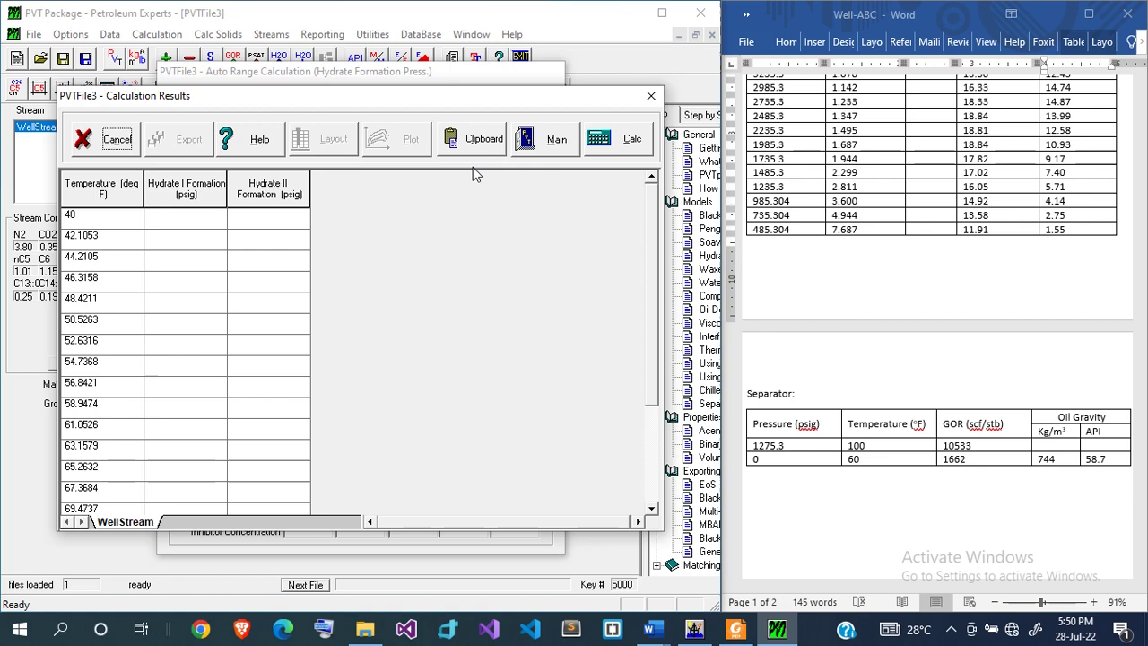
click(596, 151)
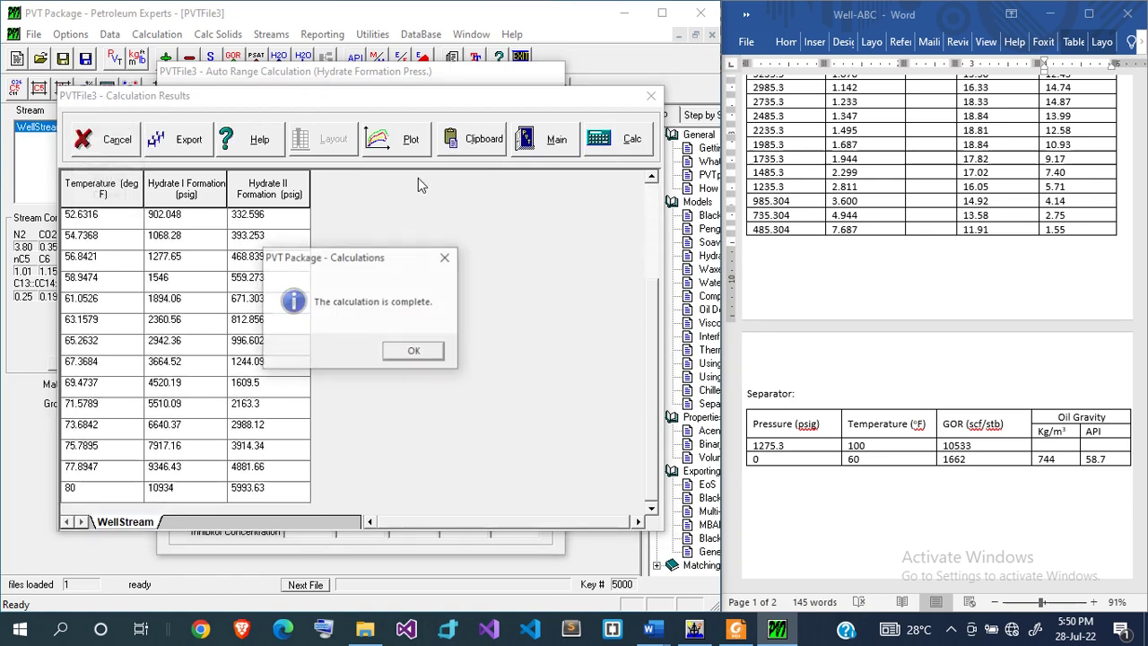
key(Return)
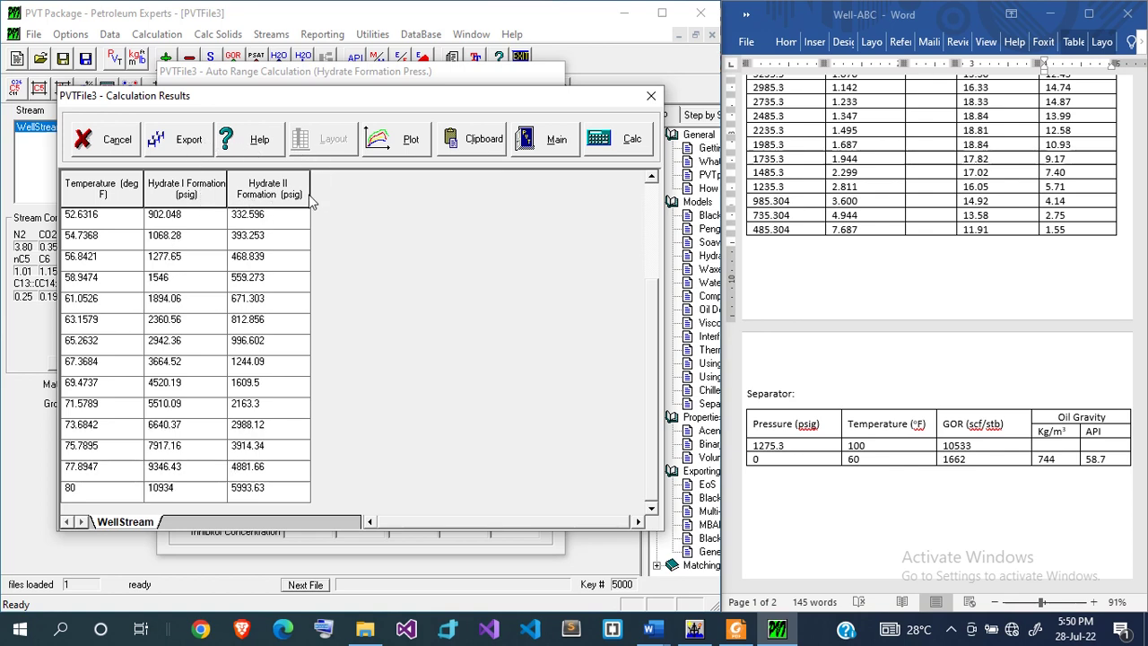
- Plot the hydrate formation pressures, examine points along the Hydrate I and II curves, and return to the main screen
click(405, 142)
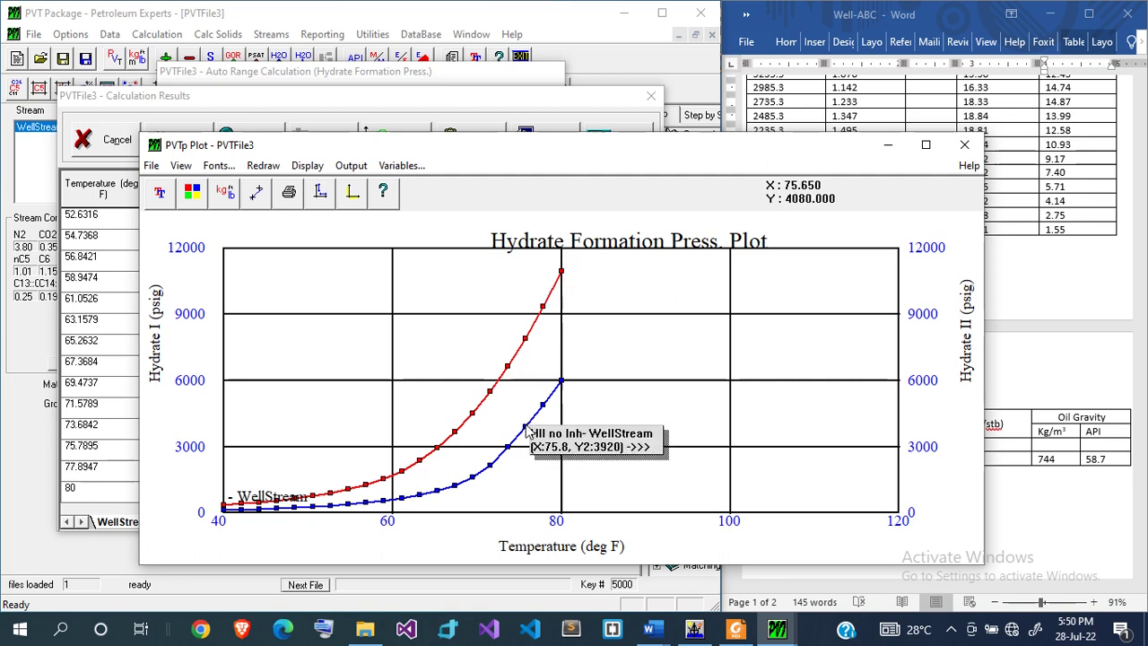
mouse_move(541, 409)
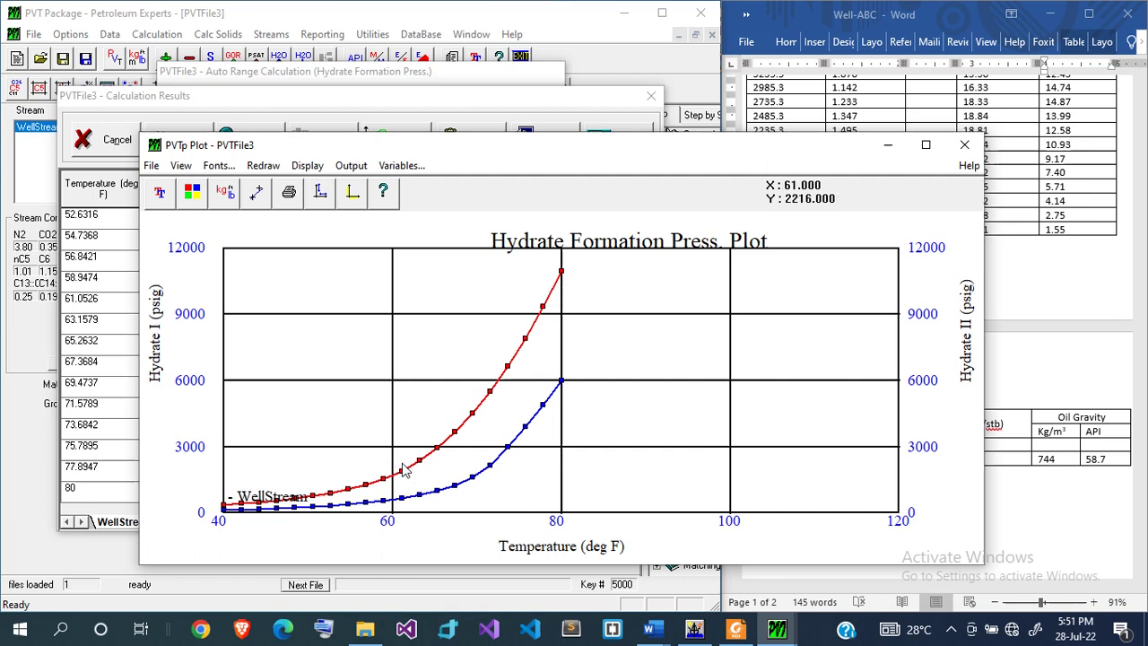
mouse_move(438, 450)
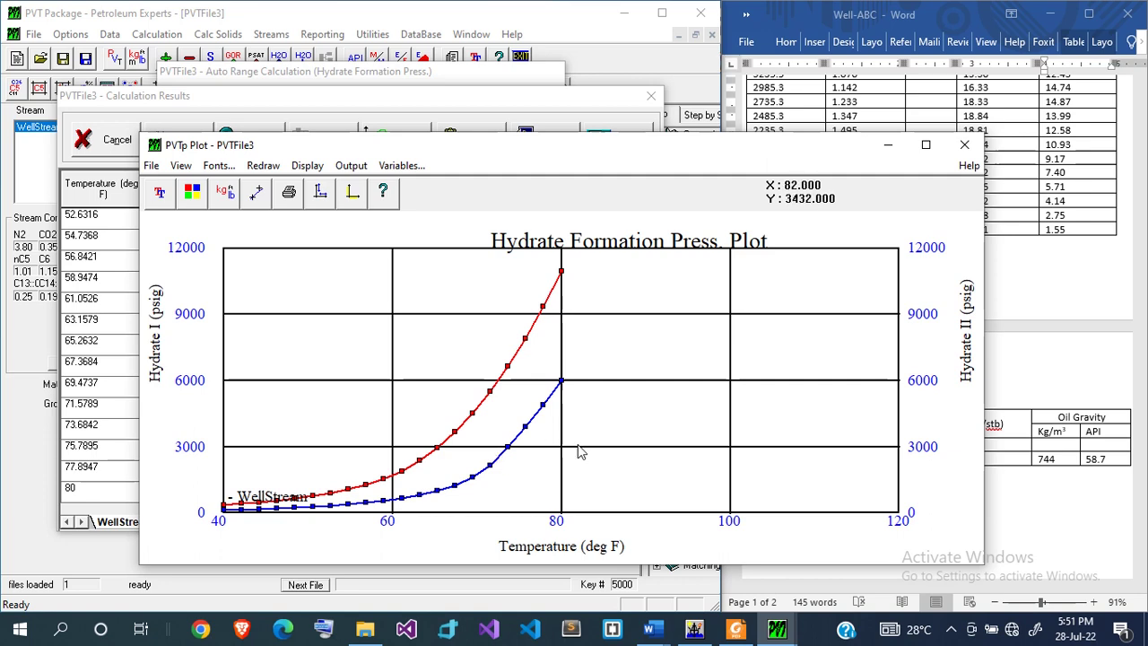
mouse_move(507, 449)
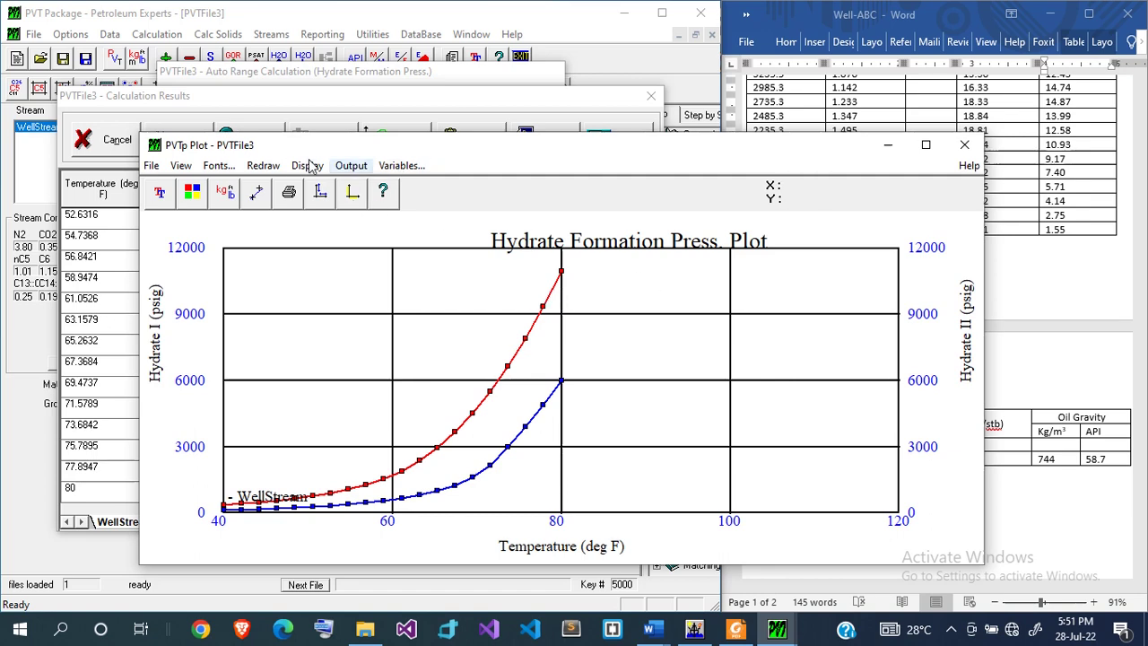
click(964, 146)
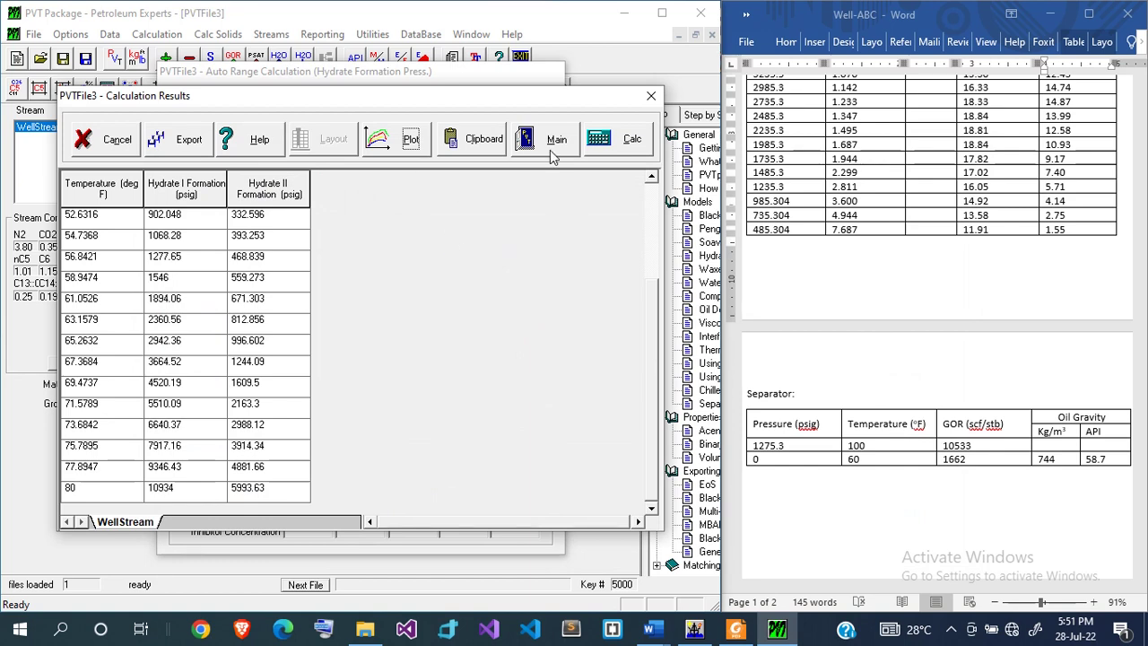
click(553, 151)
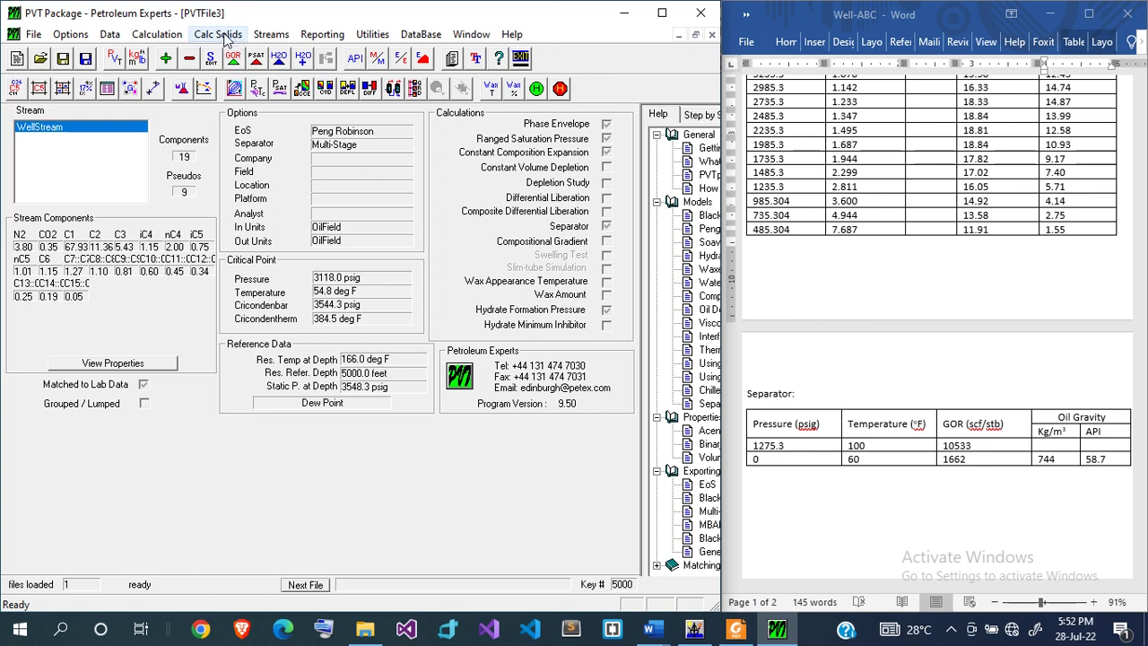
- Calculate the minimum methanol inhibitor concentration for hydrate protection of WellStream up to 3000 psig at 60 deg F
click(225, 37)
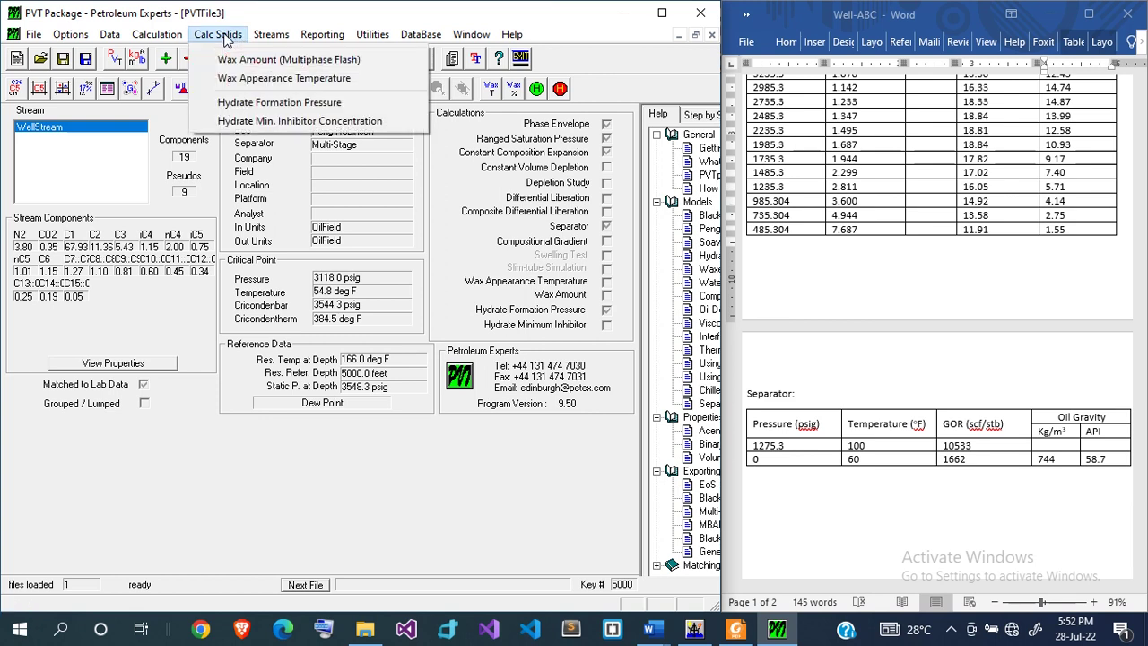
click(264, 122)
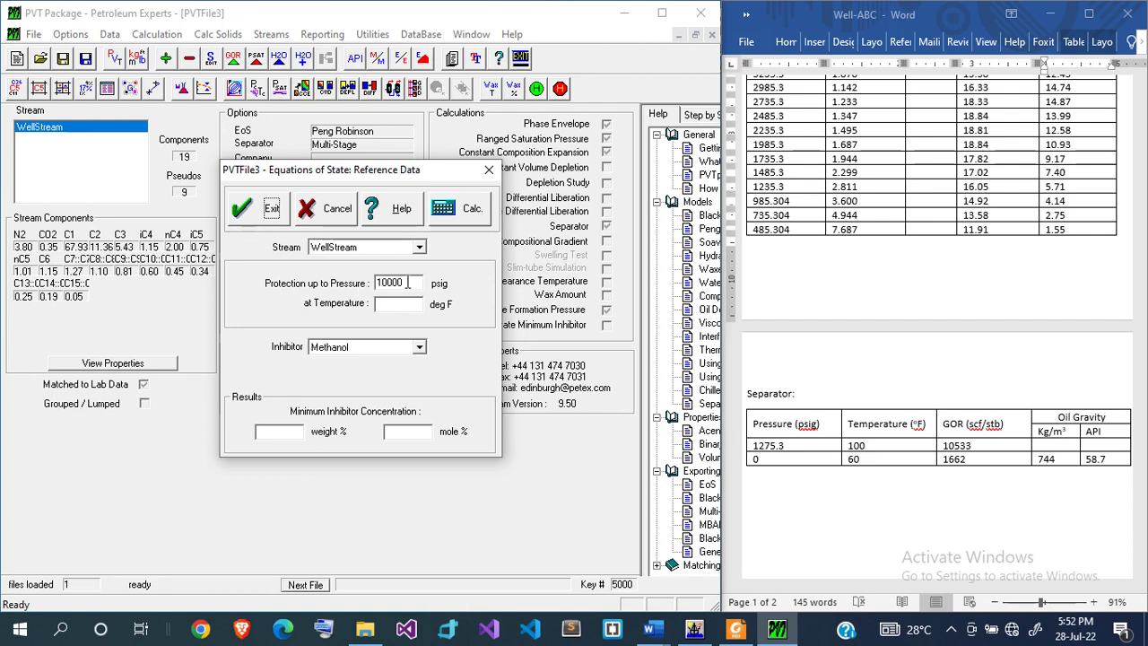
drag(408, 283, 377, 283)
text(300)
click(420, 348)
click(420, 348)
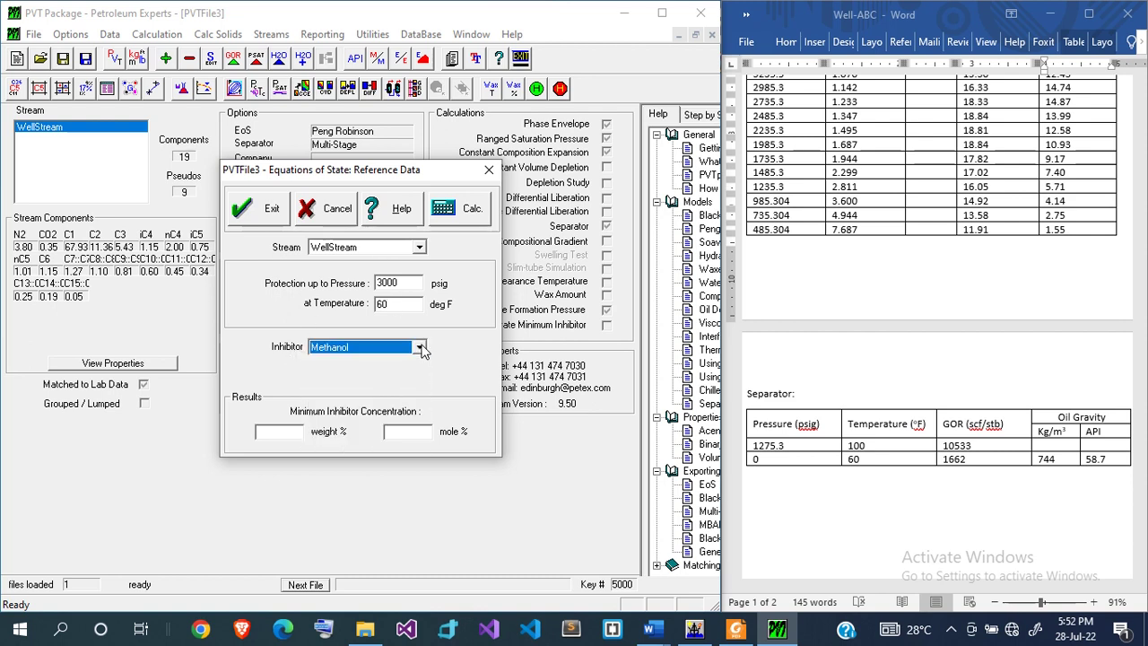
click(460, 214)
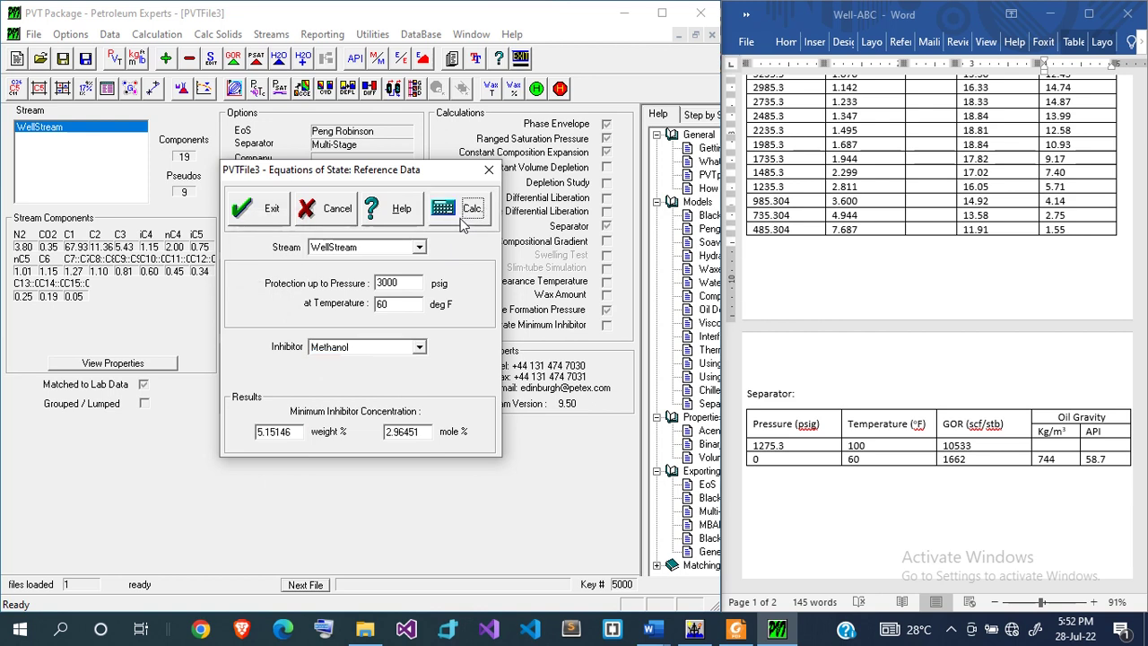